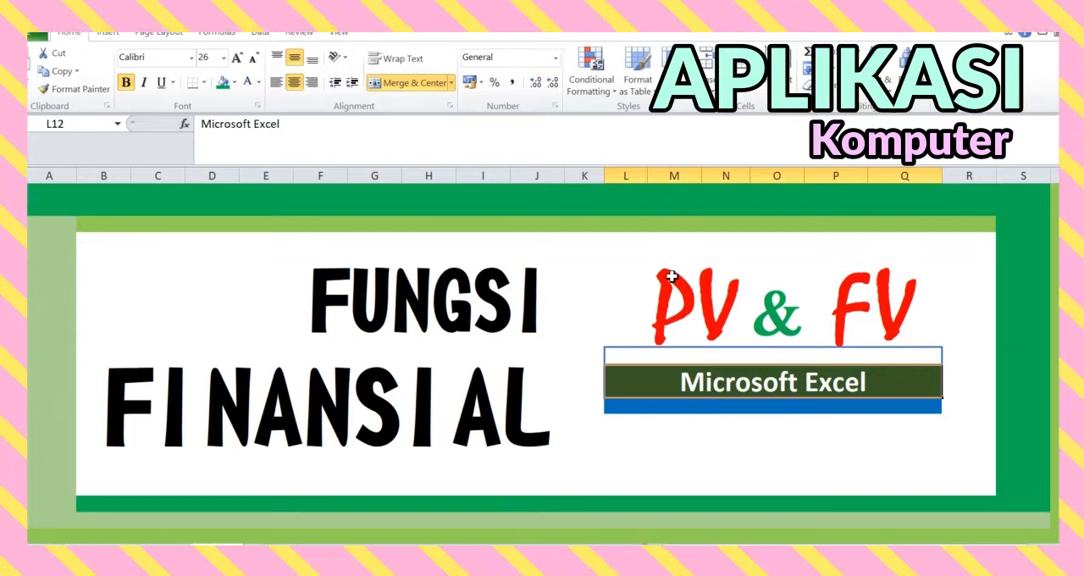
- Open the PV worksheet with the present value exercise
{"action": "left_click", "coordinate": [669, 279]}
{"action": "left_click", "coordinate": [876, 307]}
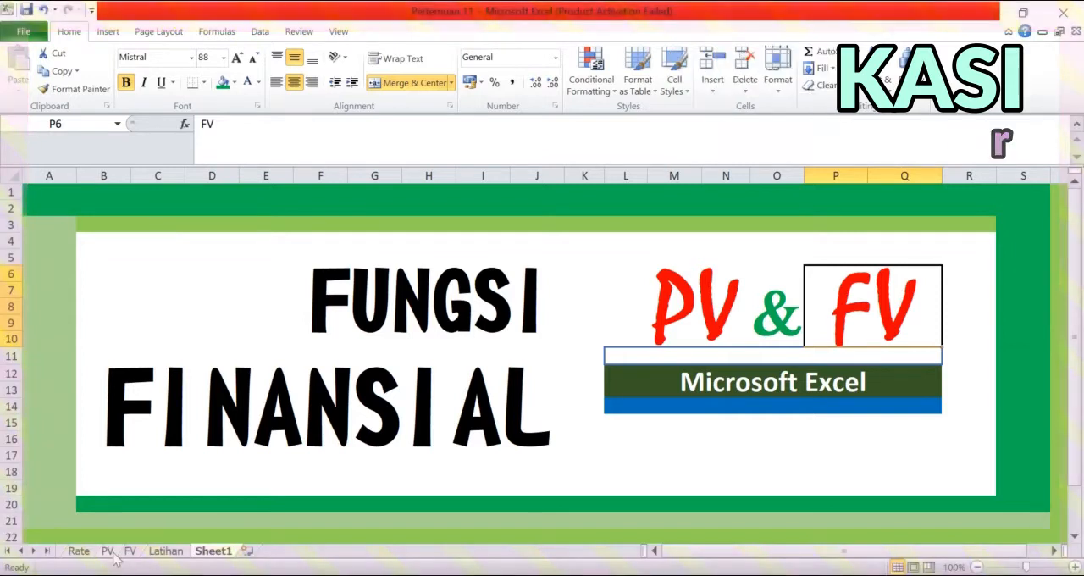
{"action": "left_click", "coordinate": [108, 550]}
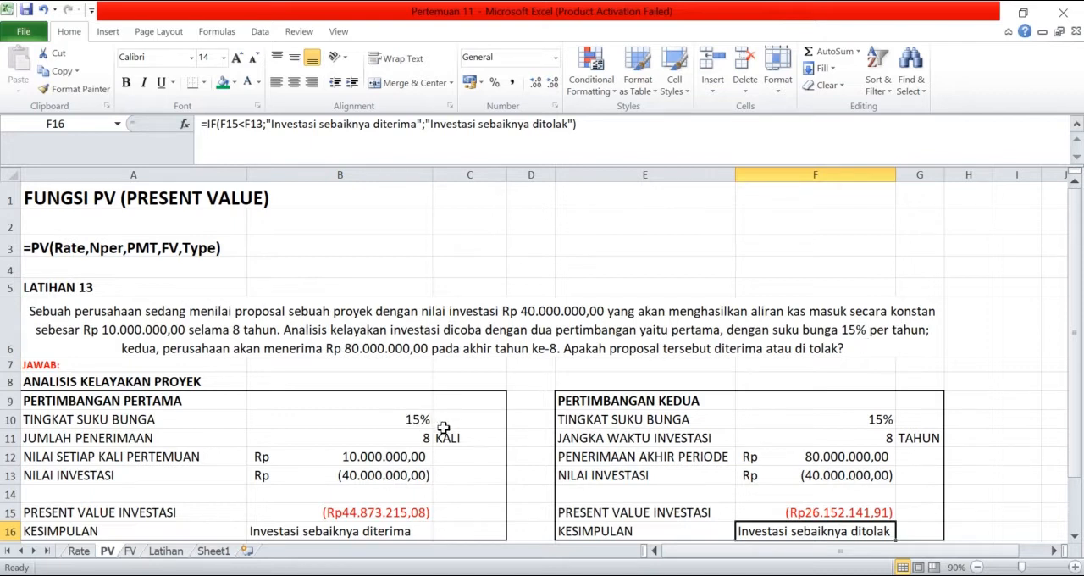
- Label the first consideration's interest rate with "pertahun" in cell C10
{"action": "left_click", "coordinate": [445, 422]}
{"action": "type", "text": "pertahun"}
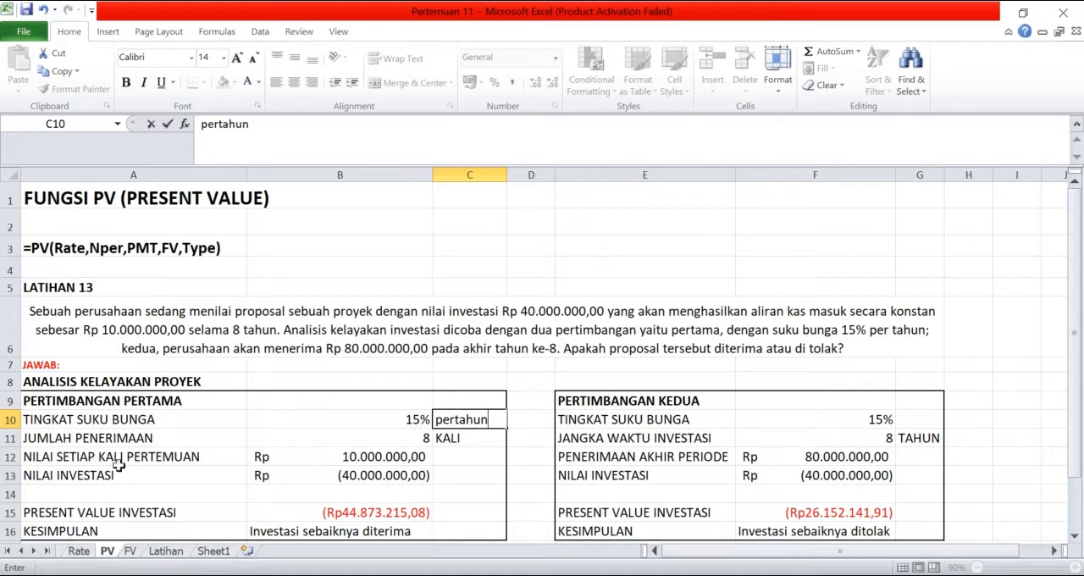
{"action": "left_click", "coordinate": [368, 450]}
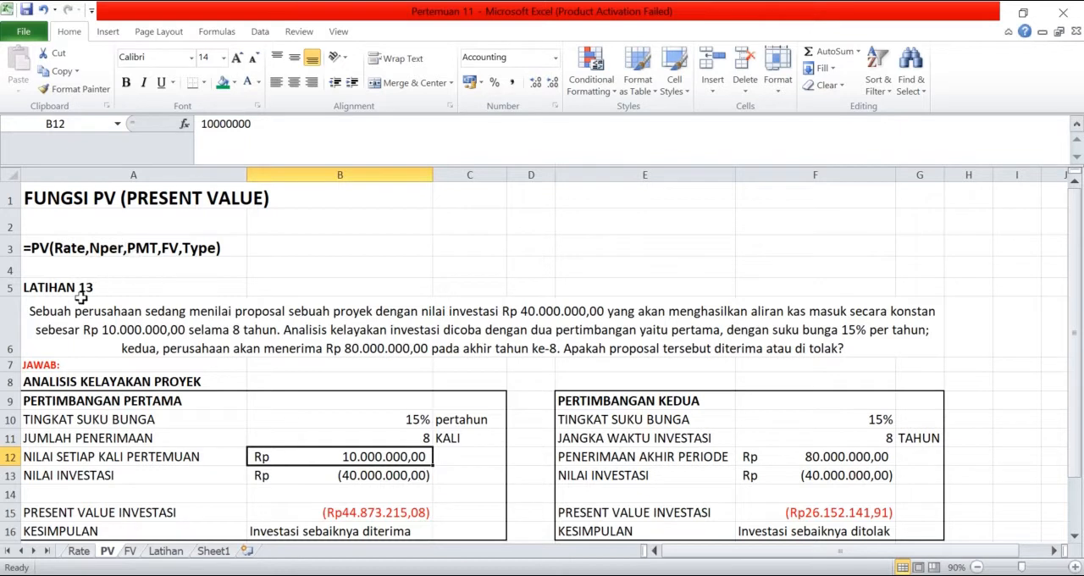
- Enter the first consideration's present value formula =PV(B10;B11;B12) in cell B15
{"action": "left_click", "coordinate": [360, 514]}
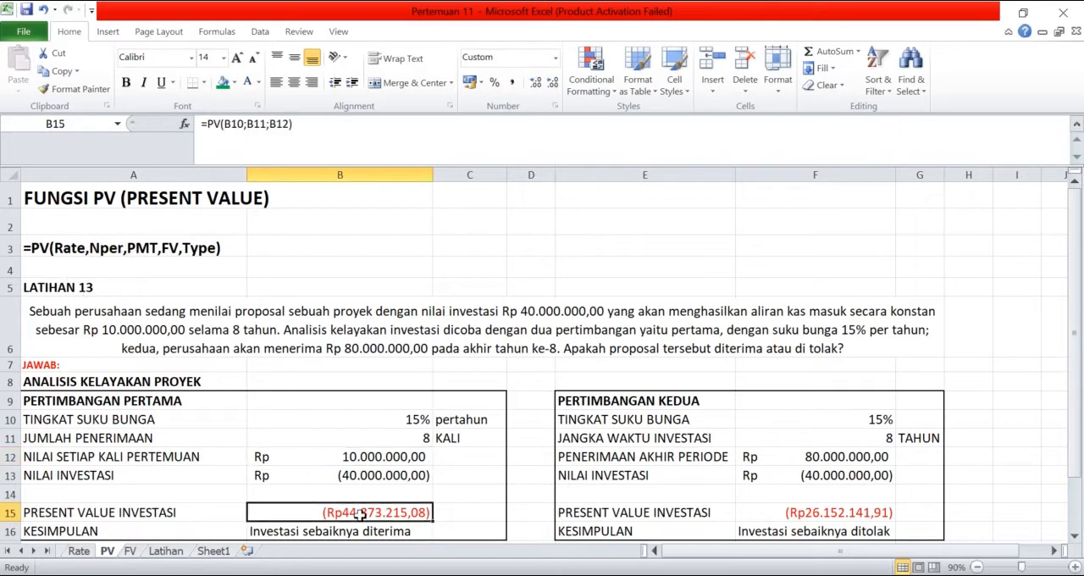
{"action": "type", "text": "=PV("}
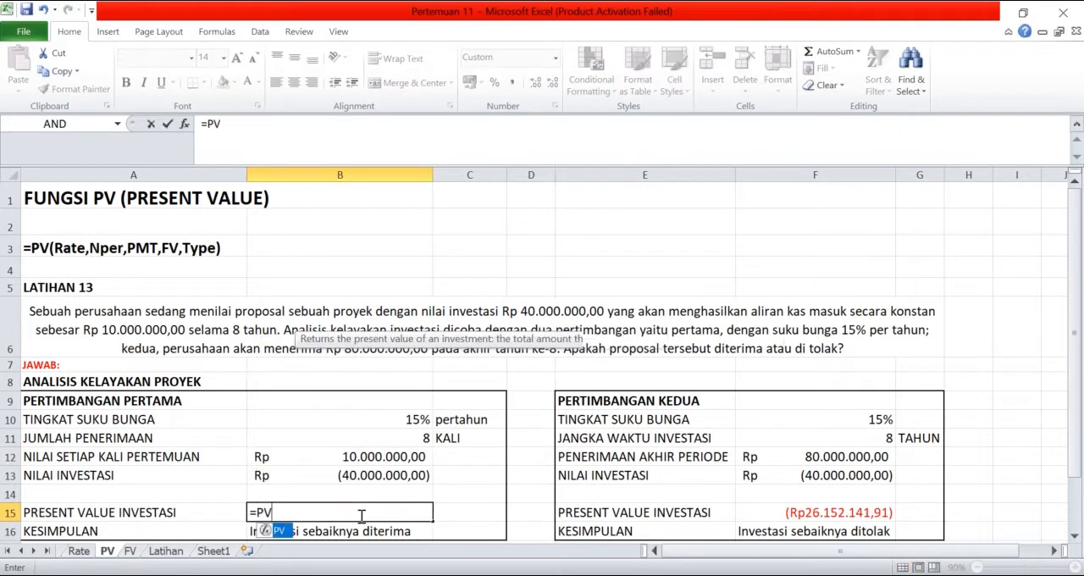
{"action": "left_click", "coordinate": [412, 419]}
{"action": "type", "text": ";"}
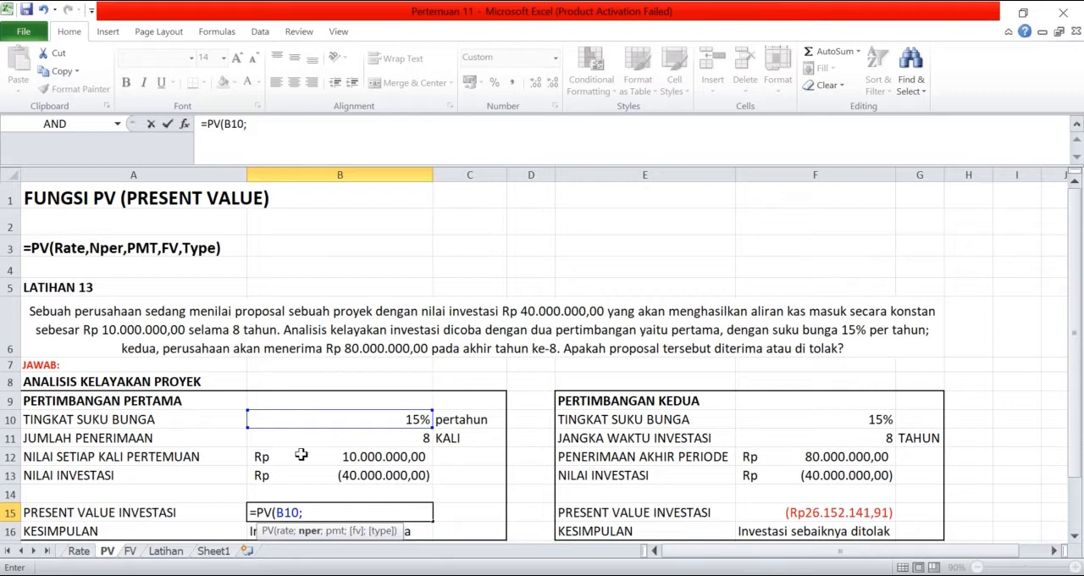
{"action": "left_click", "coordinate": [349, 436]}
{"action": "type", "text": ";"}
{"action": "left_click", "coordinate": [381, 474]}
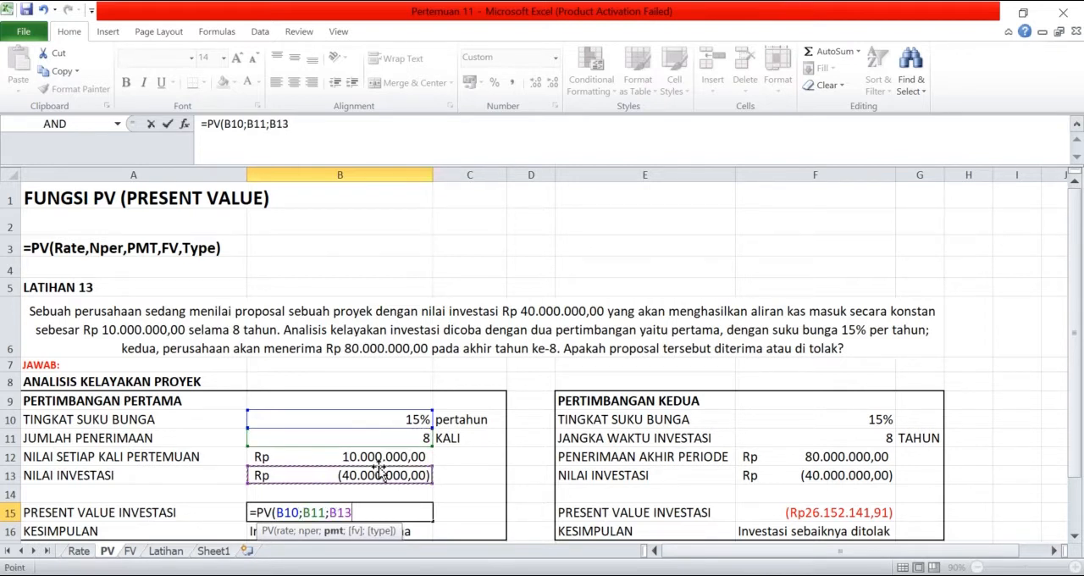
{"action": "left_click", "coordinate": [405, 457]}
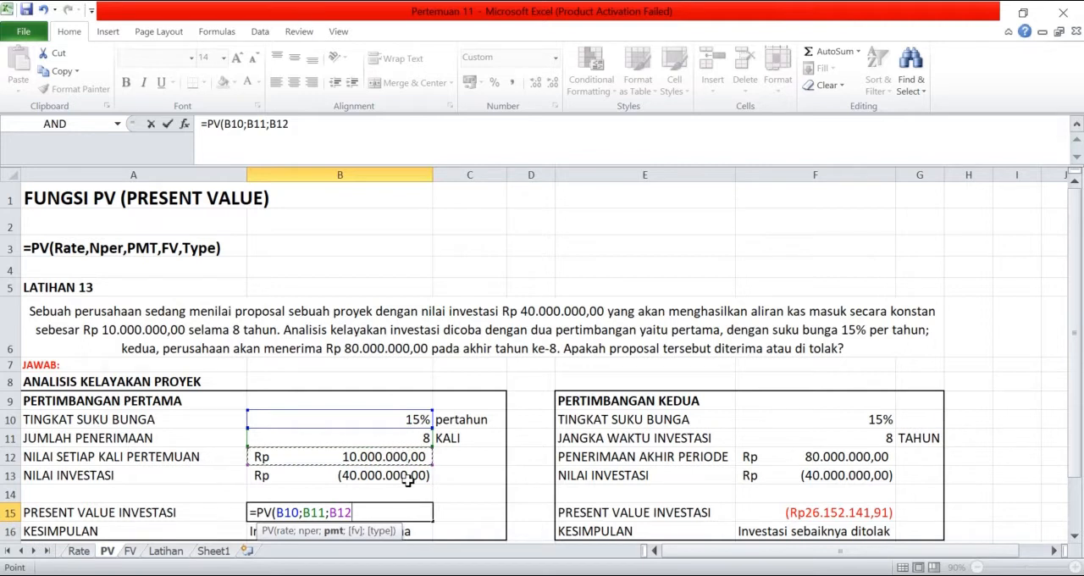
{"action": "key", "text": "Return"}
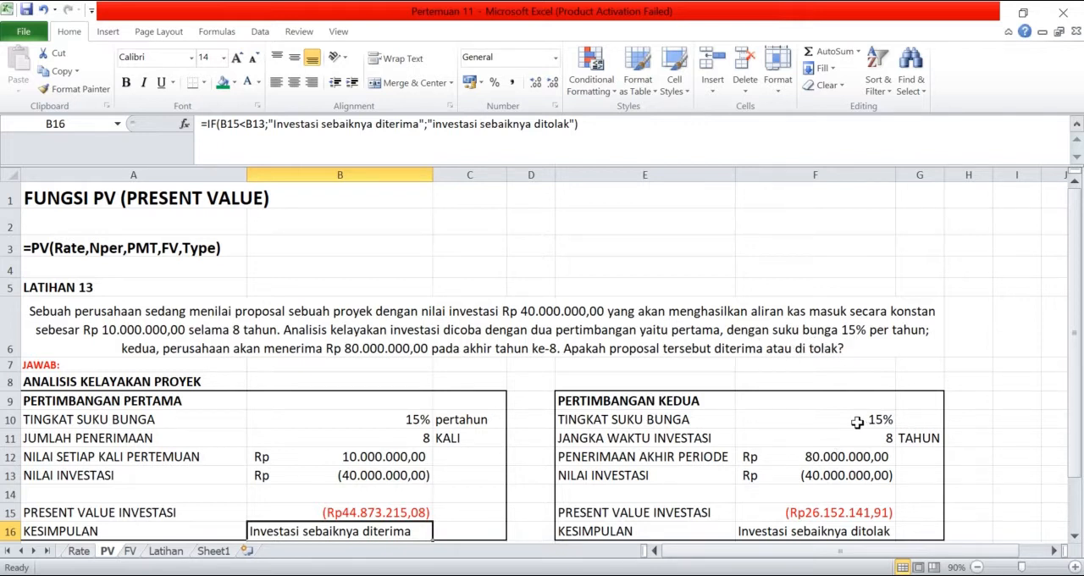
- Check the second consideration's inputs in F10:F12 and enter its present value formula =PV(F10;F11;0;F12;0) in cell F15
{"action": "left_click", "coordinate": [856, 421]}
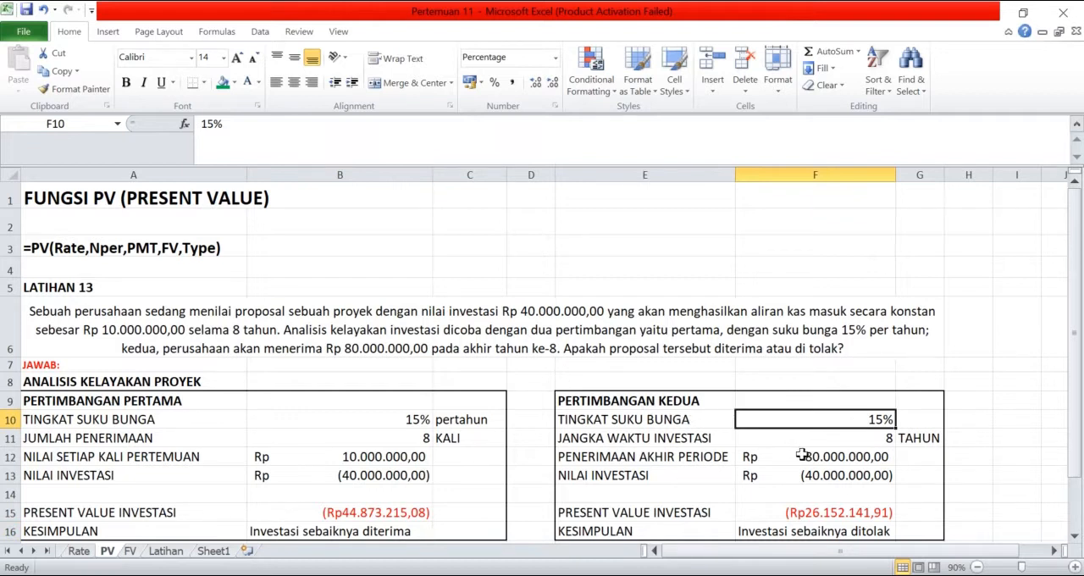
{"action": "left_click", "coordinate": [884, 440]}
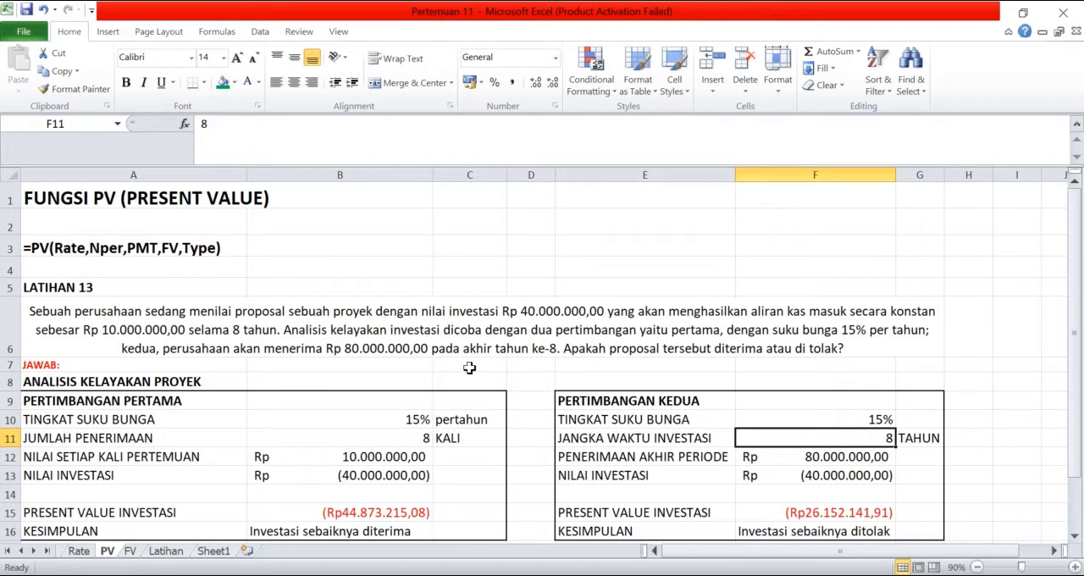
{"action": "left_click", "coordinate": [853, 451]}
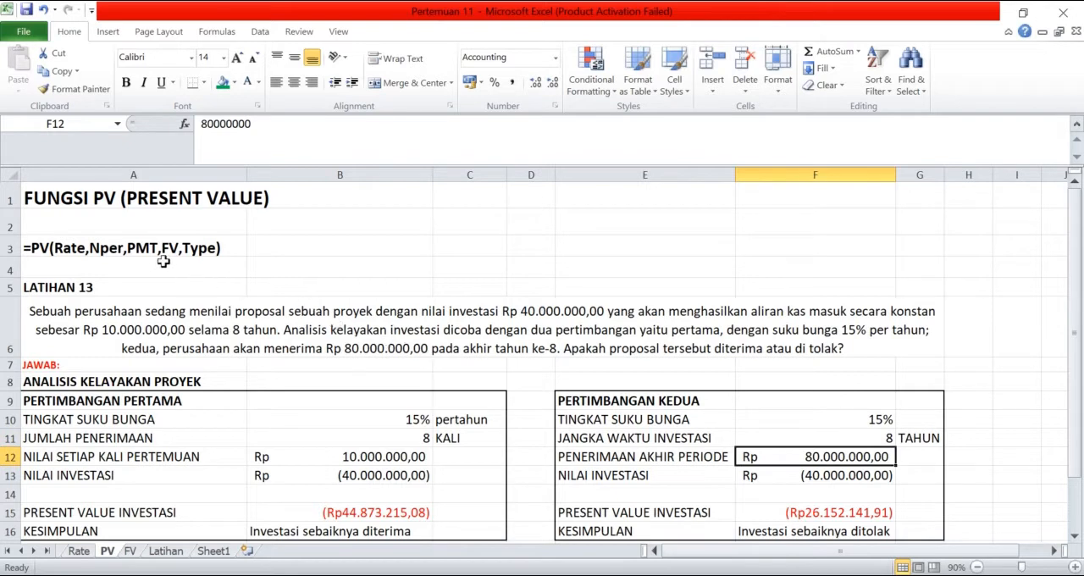
{"action": "left_click", "coordinate": [844, 518]}
{"action": "type", "text": "="}
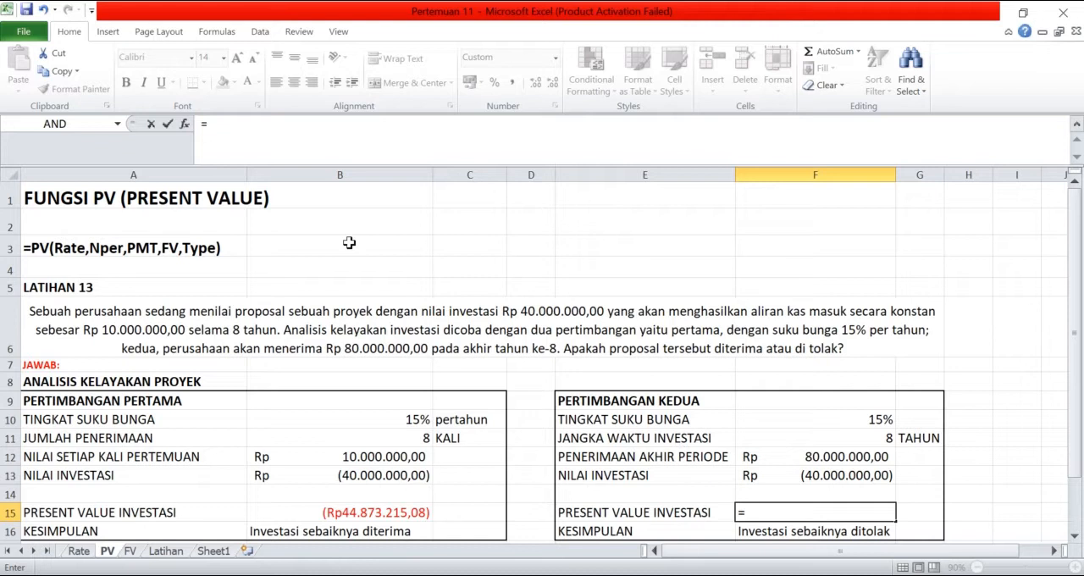
{"action": "type", "text": "PV("}
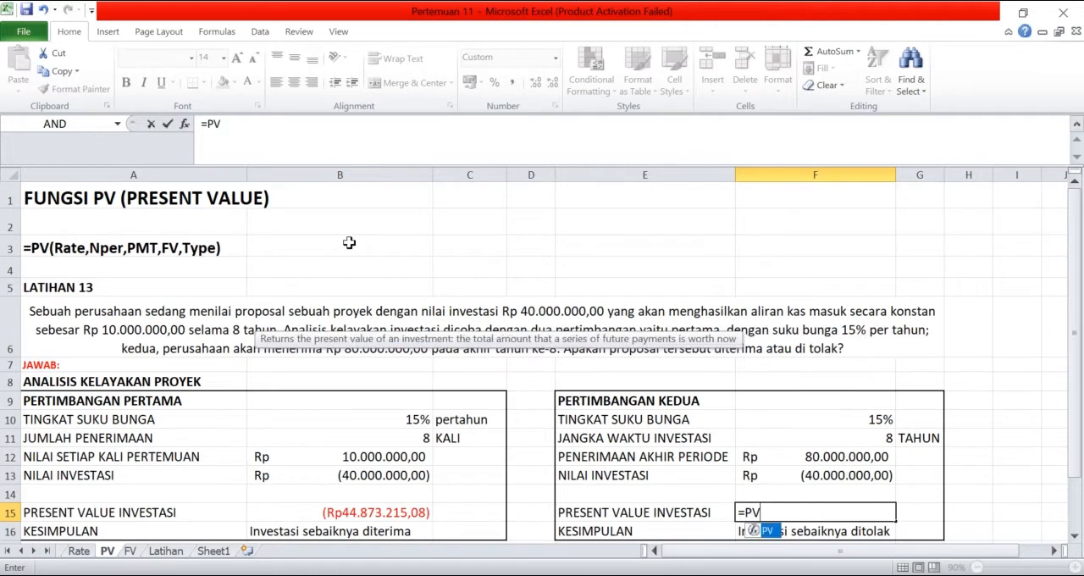
{"action": "left_click", "coordinate": [857, 420]}
{"action": "type", "text": ";"}
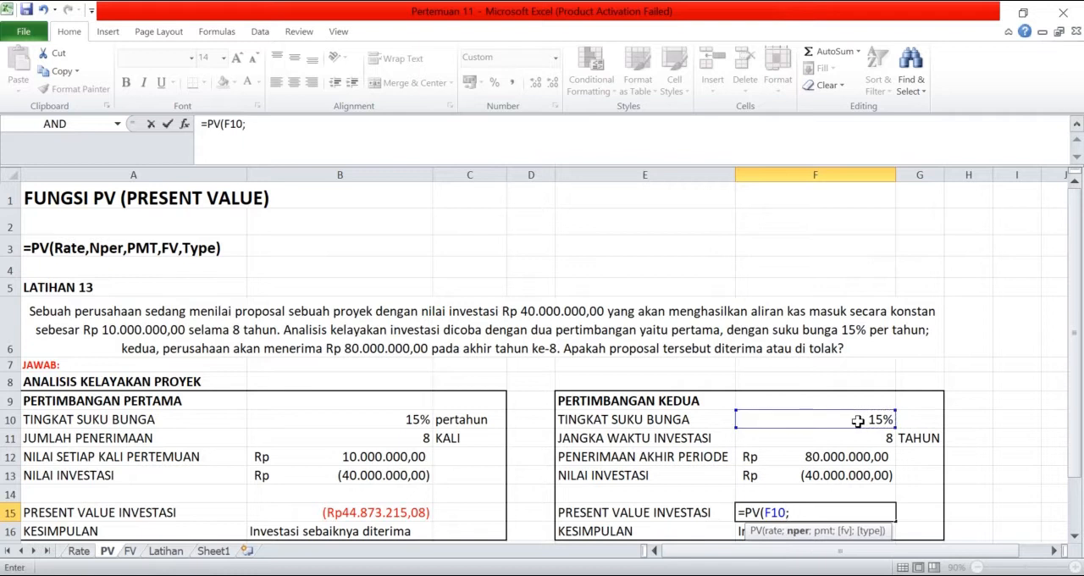
{"action": "left_click", "coordinate": [858, 442]}
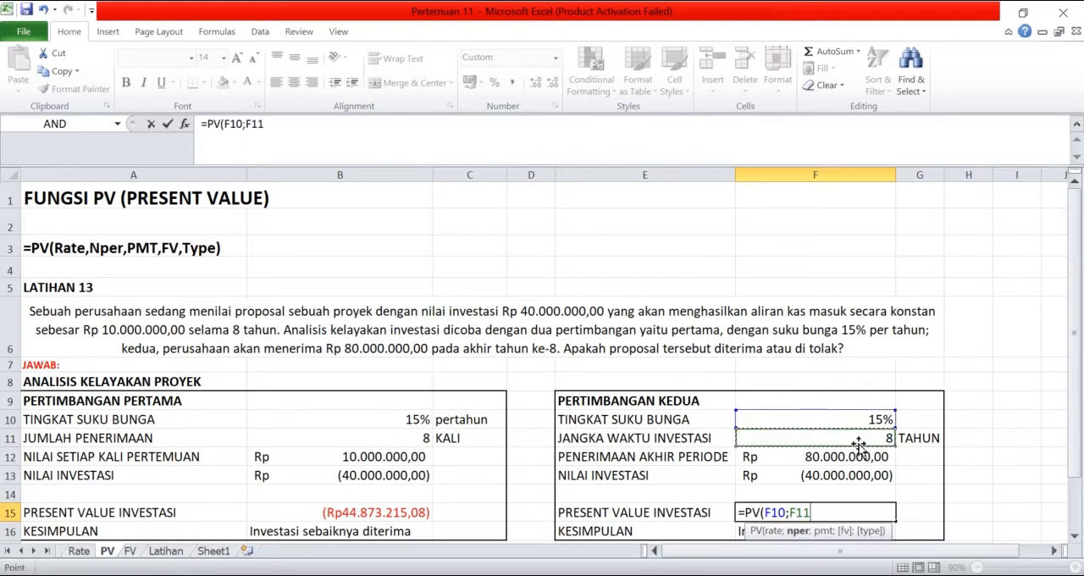
{"action": "type", "text": ";"}
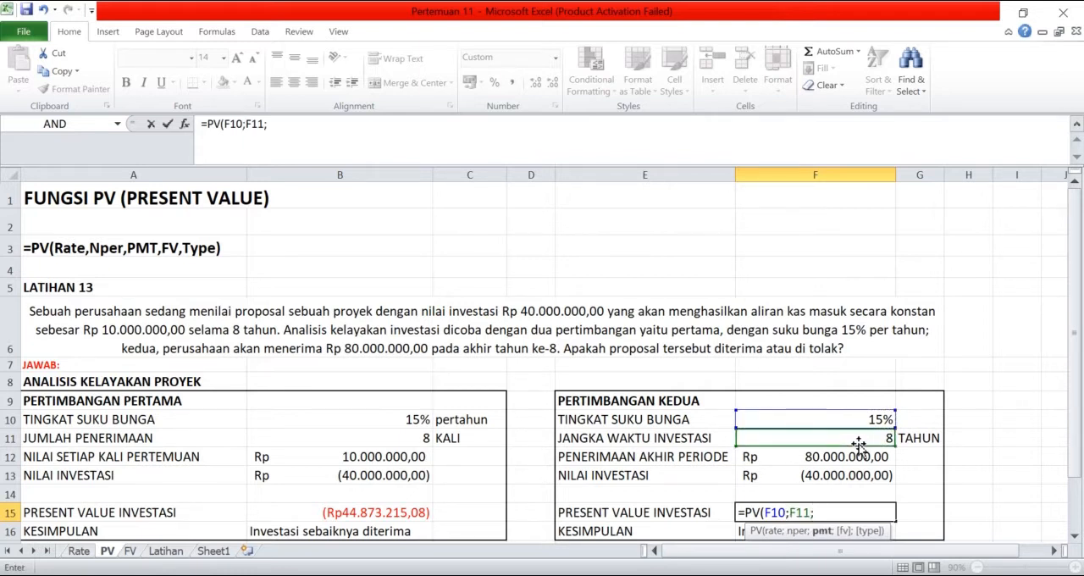
{"action": "type", "text": "0;"}
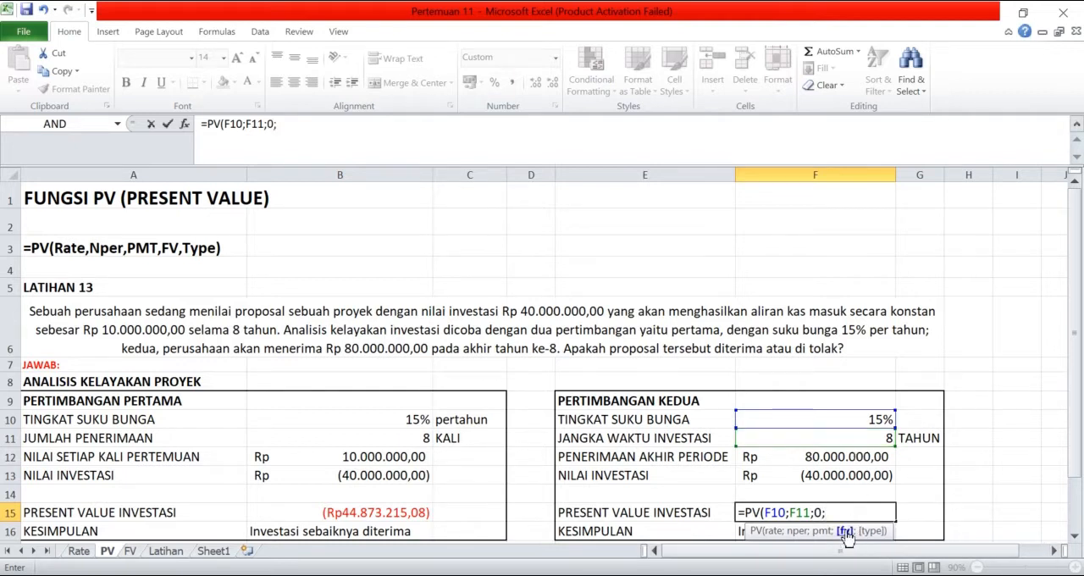
{"action": "left_click", "coordinate": [857, 457]}
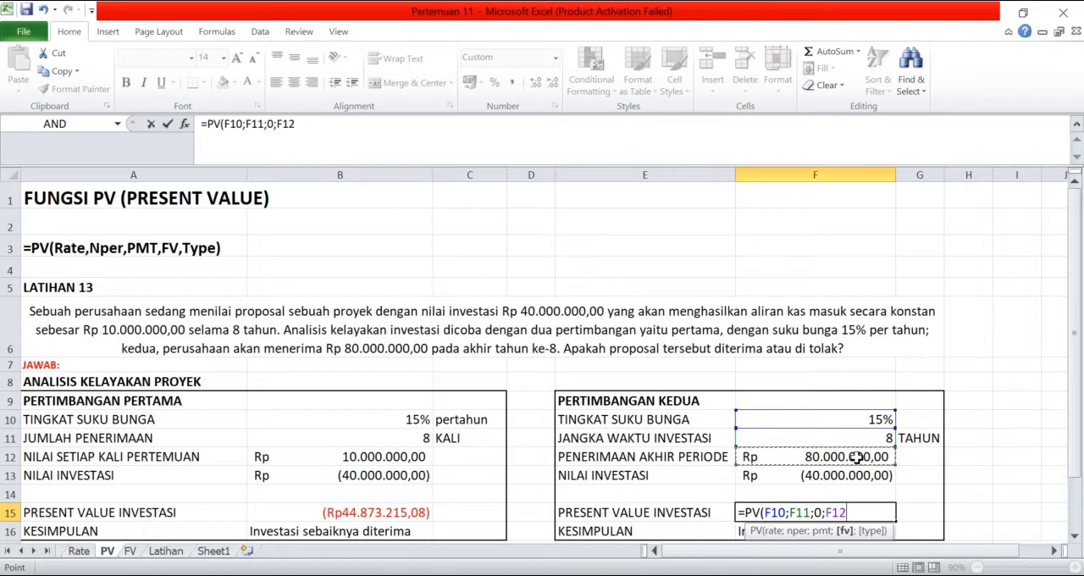
{"action": "type", "text": ";"}
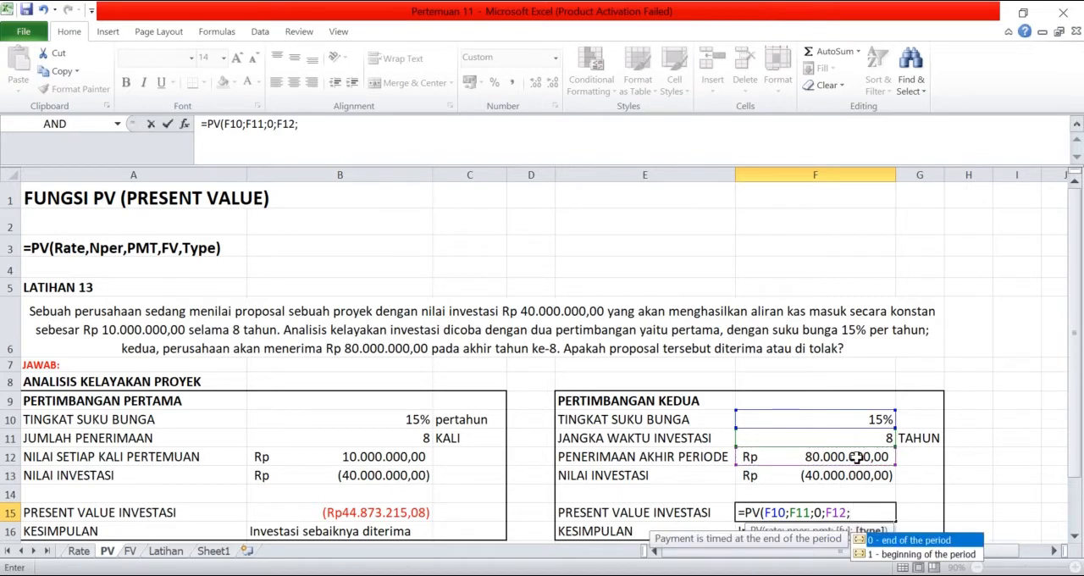
{"action": "type", "text": "0)"}
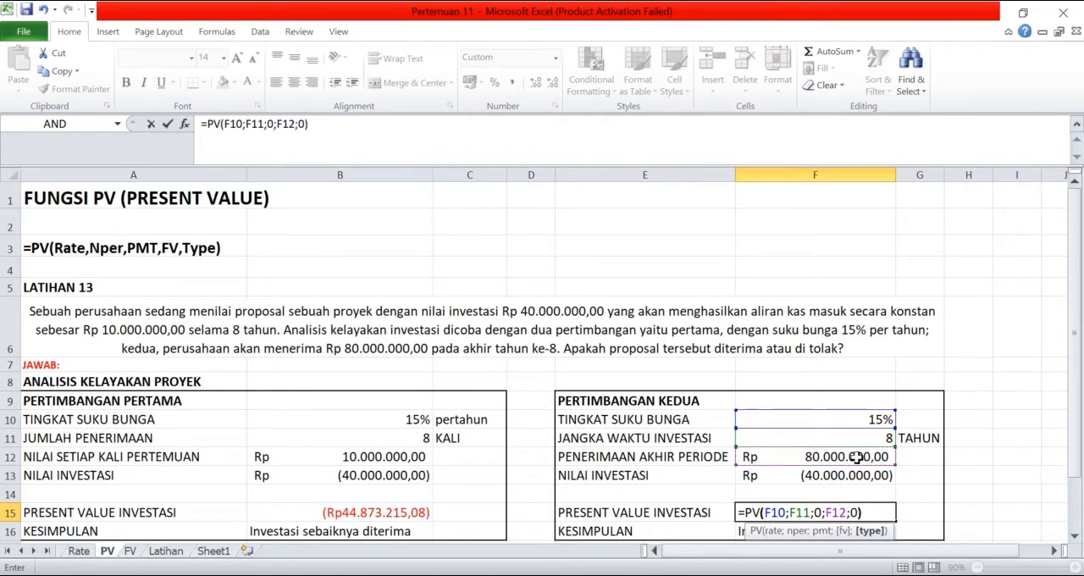
{"action": "key", "text": "Return"}
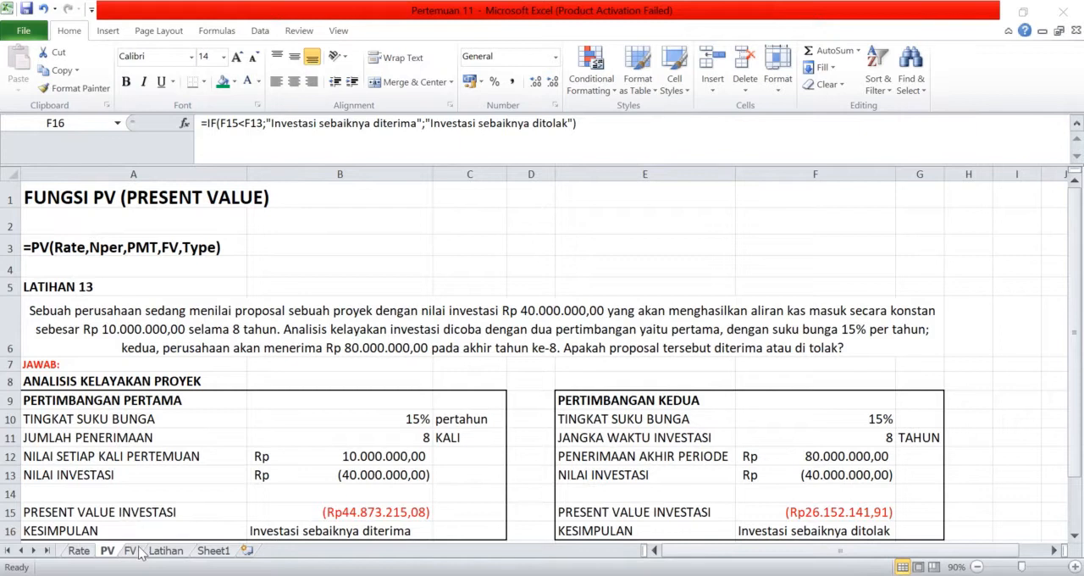
- On the FV worksheet, set the savings term in years in cell B9 to 3
{"action": "left_click", "coordinate": [135, 550]}
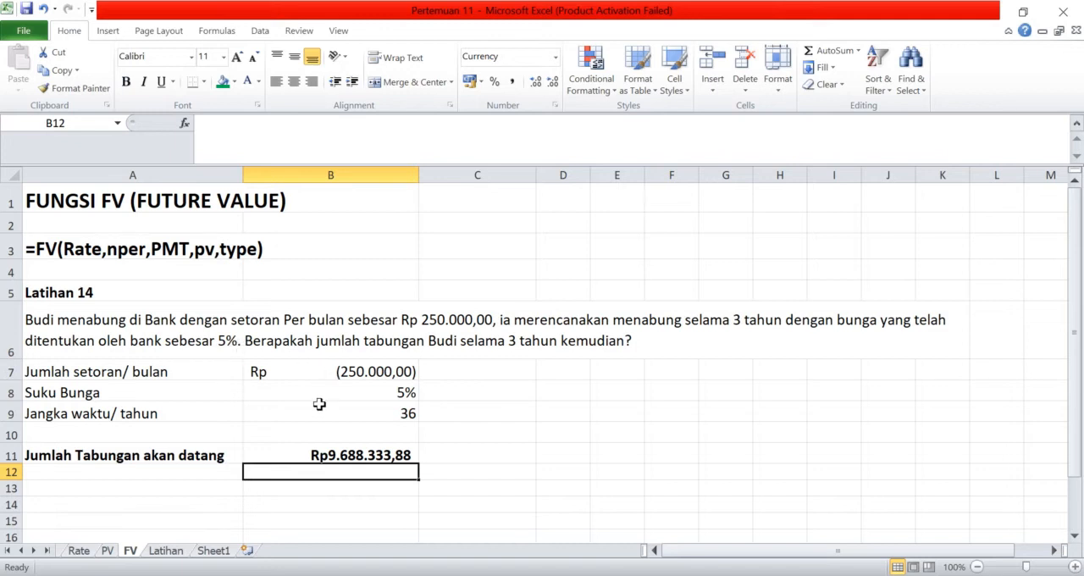
{"action": "left_click", "coordinate": [453, 372]}
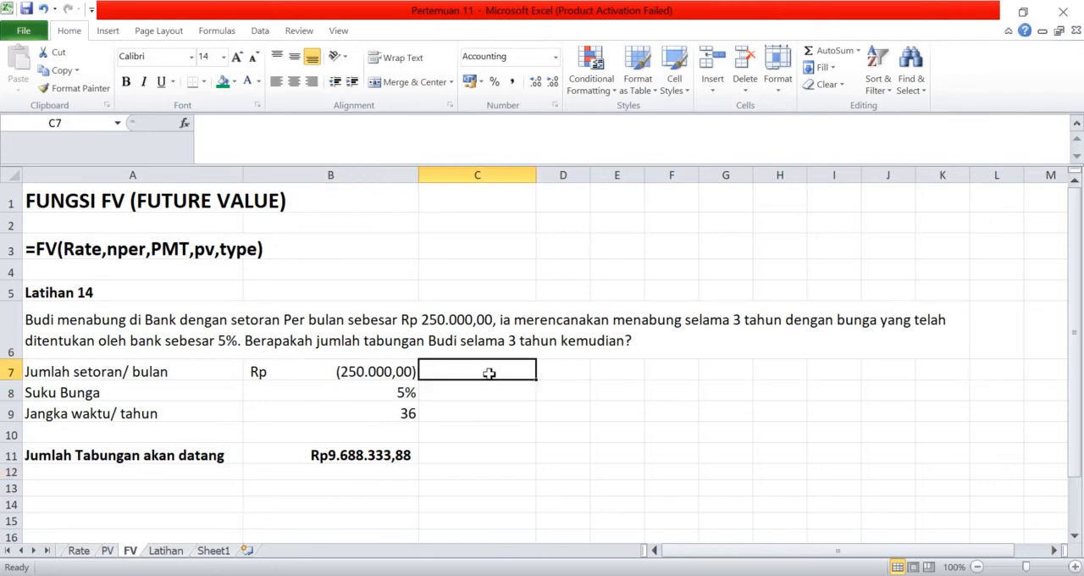
{"action": "left_click", "coordinate": [375, 419]}
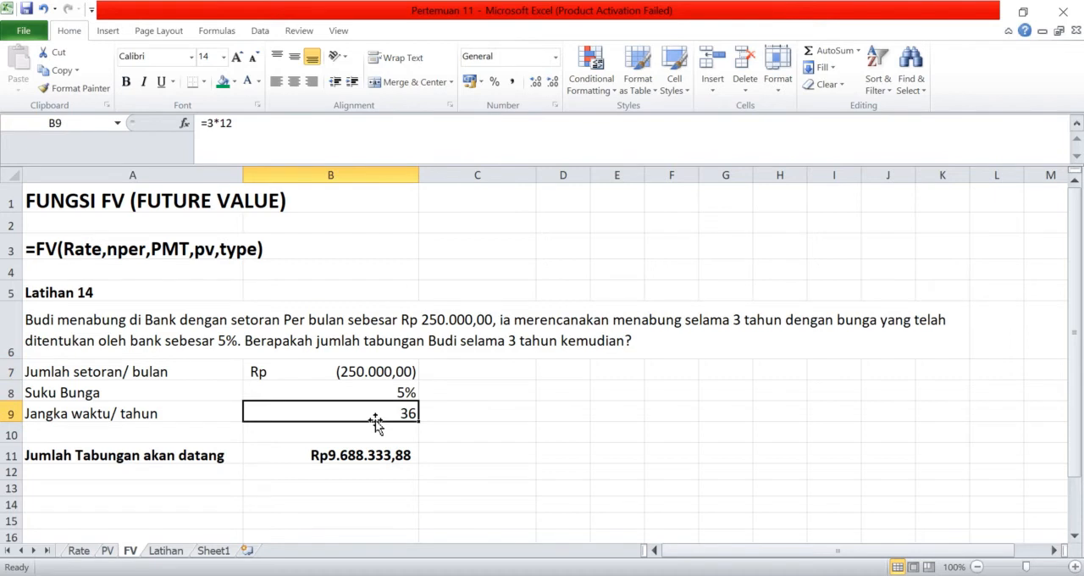
{"action": "type", "text": "3"}
{"action": "left_click", "coordinate": [424, 412]}
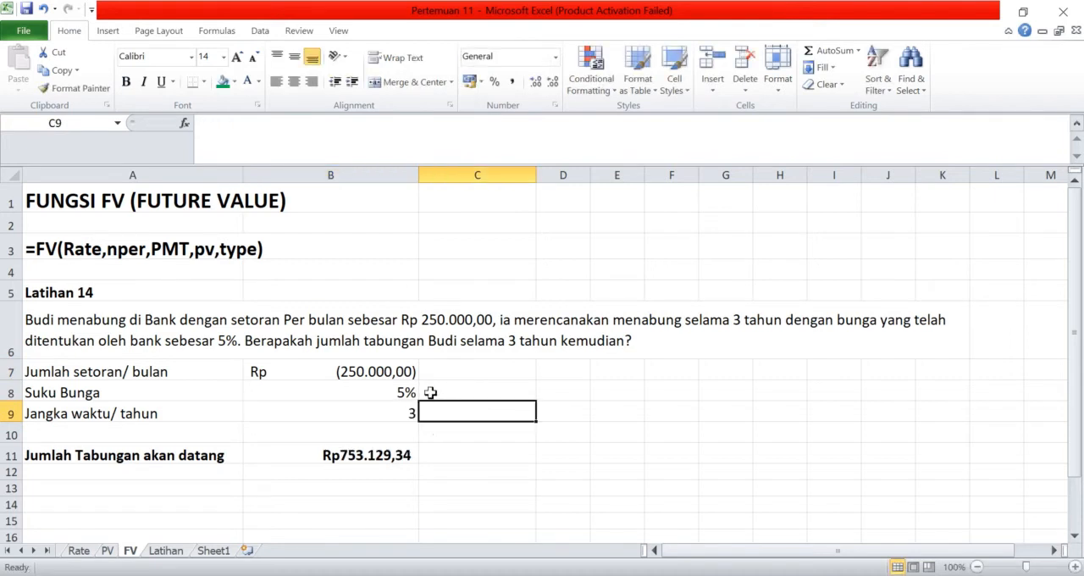
{"action": "left_click", "coordinate": [473, 368]}
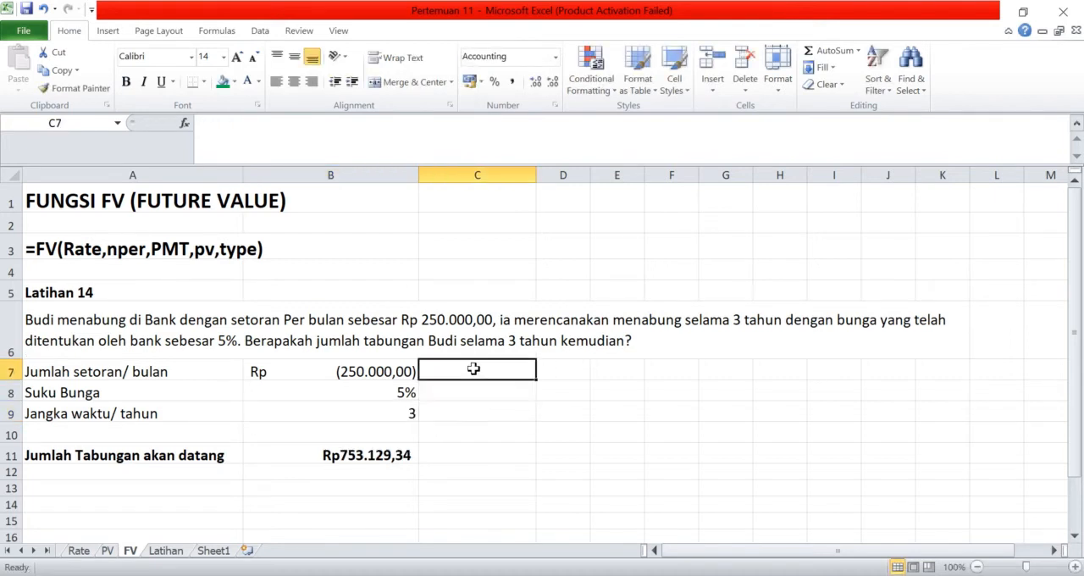
{"action": "type", "text": "2"}
{"action": "key", "text": "BackSpace"}
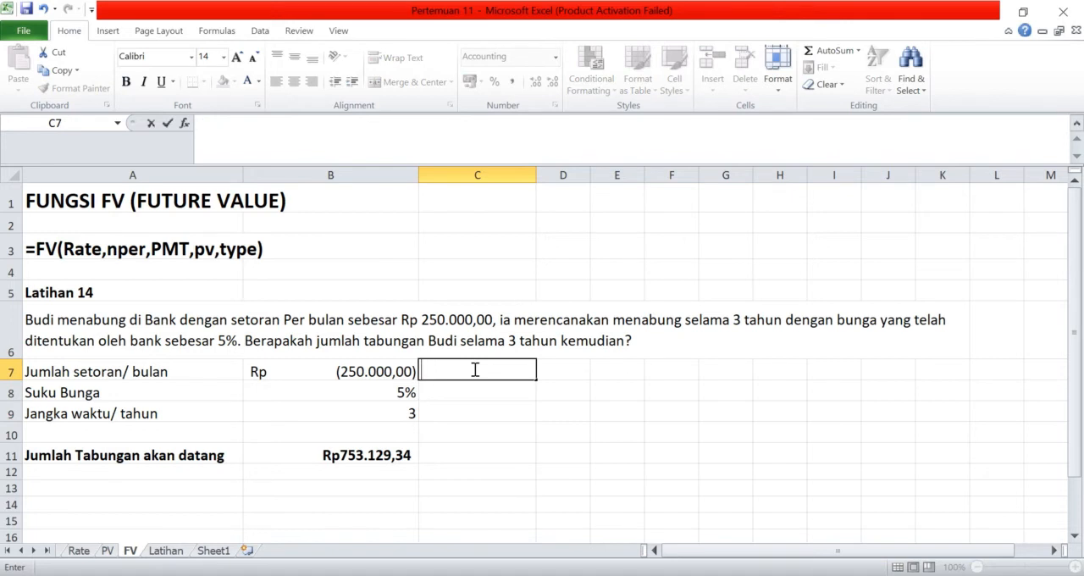
- Fill the monthly deposit from B7 into C7 and calculate the monthly interest rate in C8 with =B8/12
{"action": "left_click", "coordinate": [371, 373]}
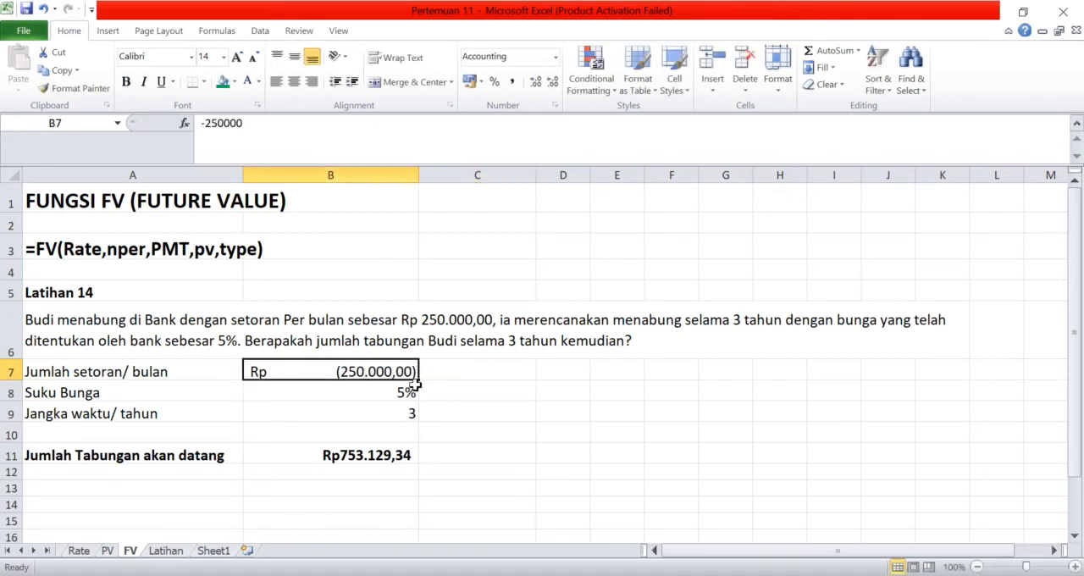
{"action": "left_click_drag", "start_coordinate": [417, 382], "coordinate": [496, 381]}
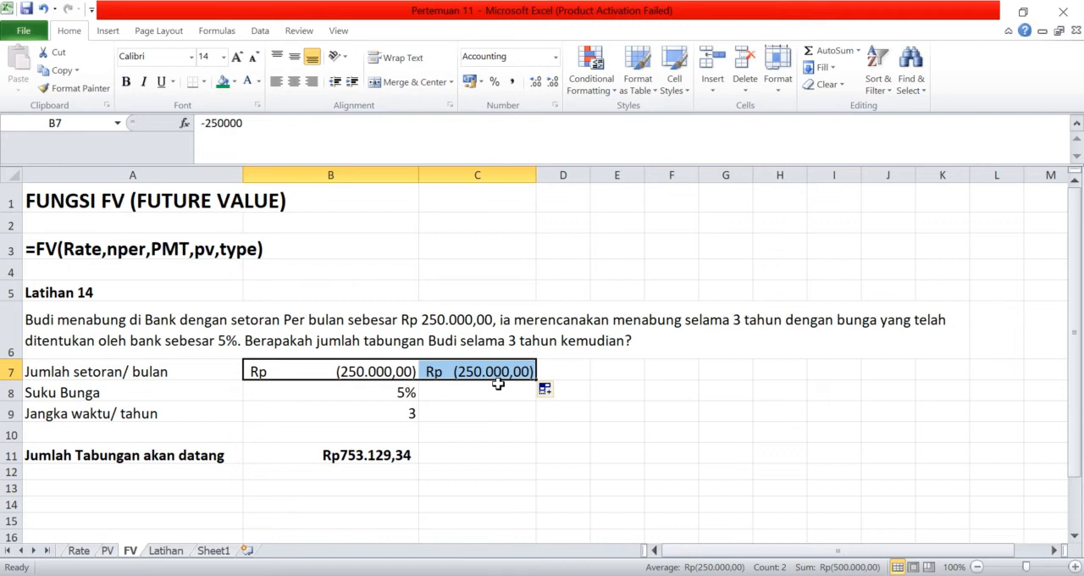
{"action": "left_click", "coordinate": [495, 385]}
{"action": "type", "text": "="}
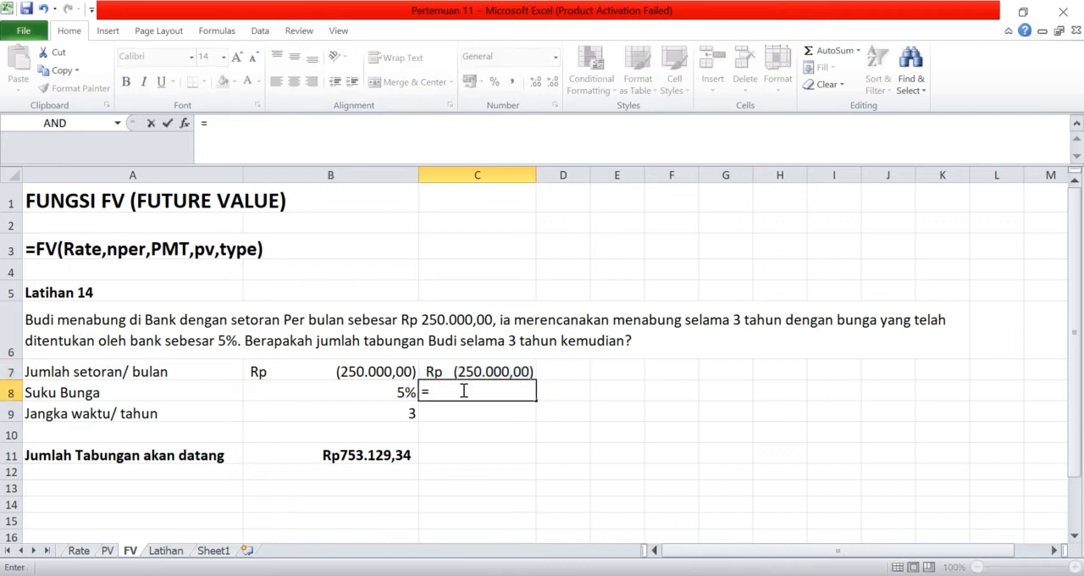
{"action": "left_click", "coordinate": [387, 387]}
{"action": "type", "text": "/12"}
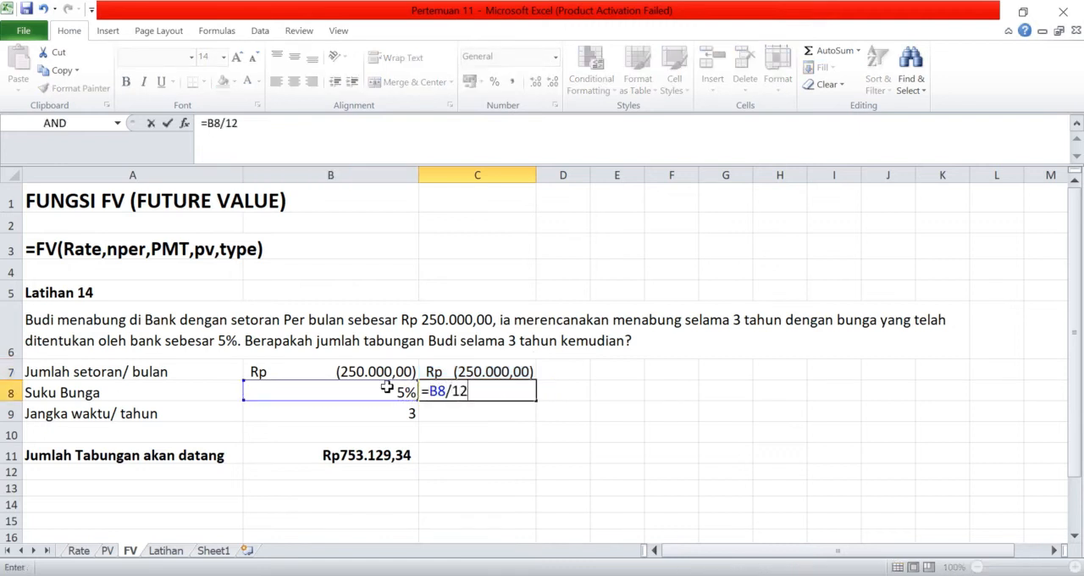
{"action": "key", "text": "Return"}
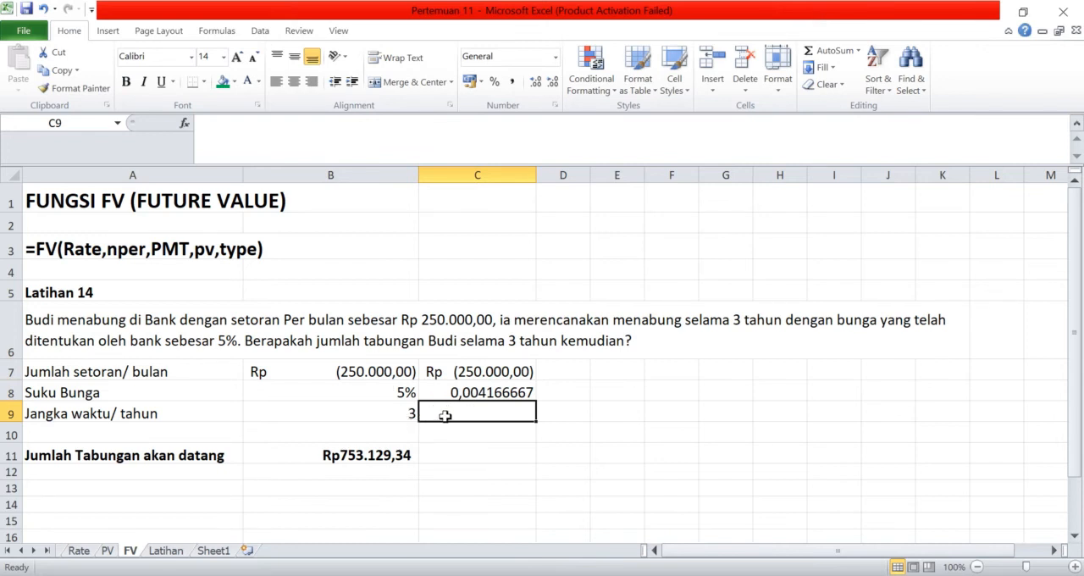
- Calculate the savings term in months in cell C9 with =3*12
{"action": "type", "text": "=3*12"}
{"action": "key", "text": "Return"}
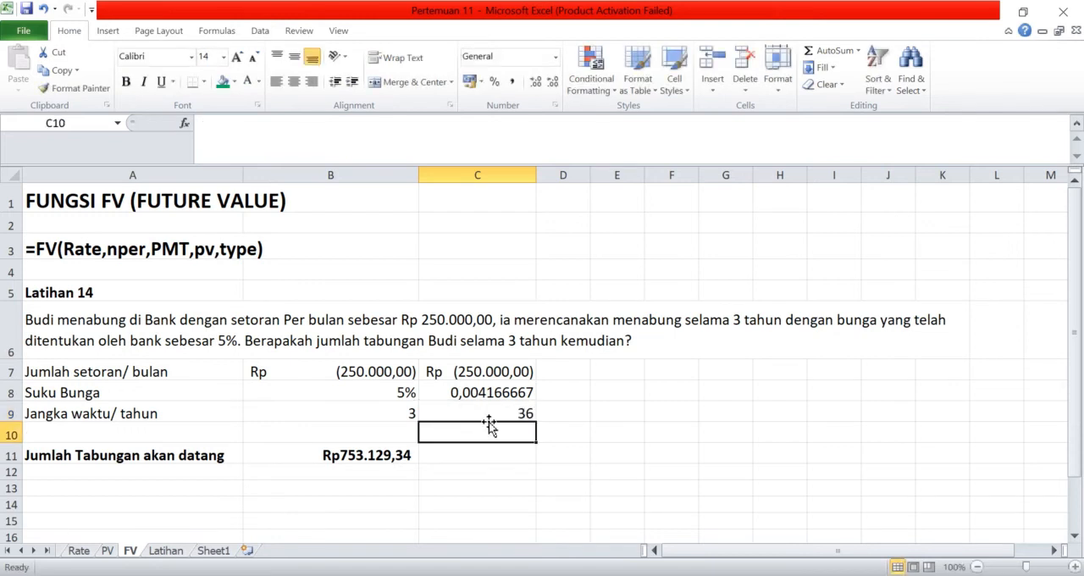
- Format the monthly interest rate in cell C8 as a percentage with three decimal places
{"action": "left_click", "coordinate": [525, 392]}
{"action": "left_click", "coordinate": [494, 81]}
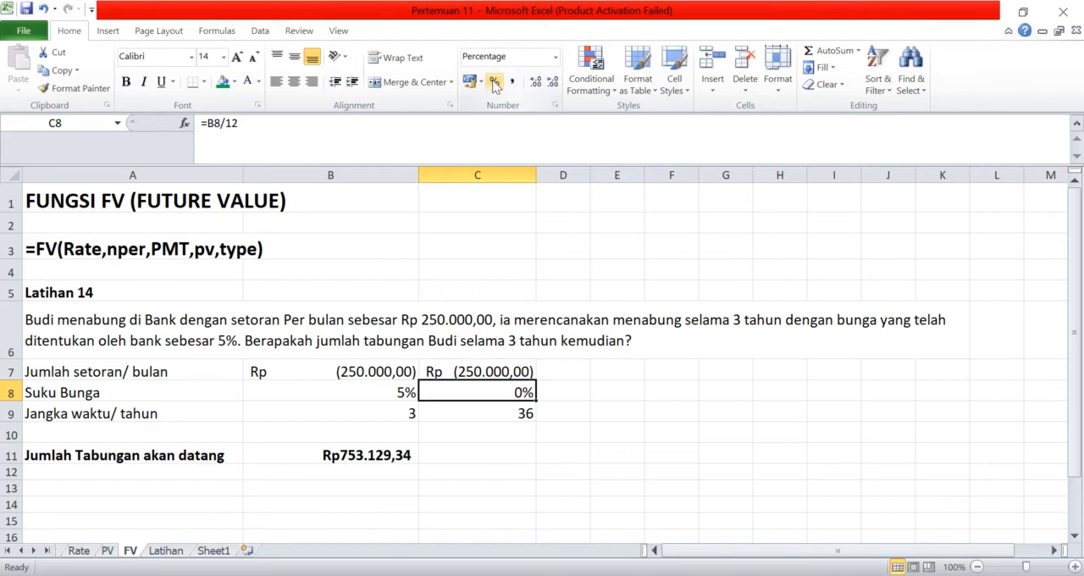
{"action": "left_click", "coordinate": [536, 81]}
{"action": "left_click", "coordinate": [535, 82]}
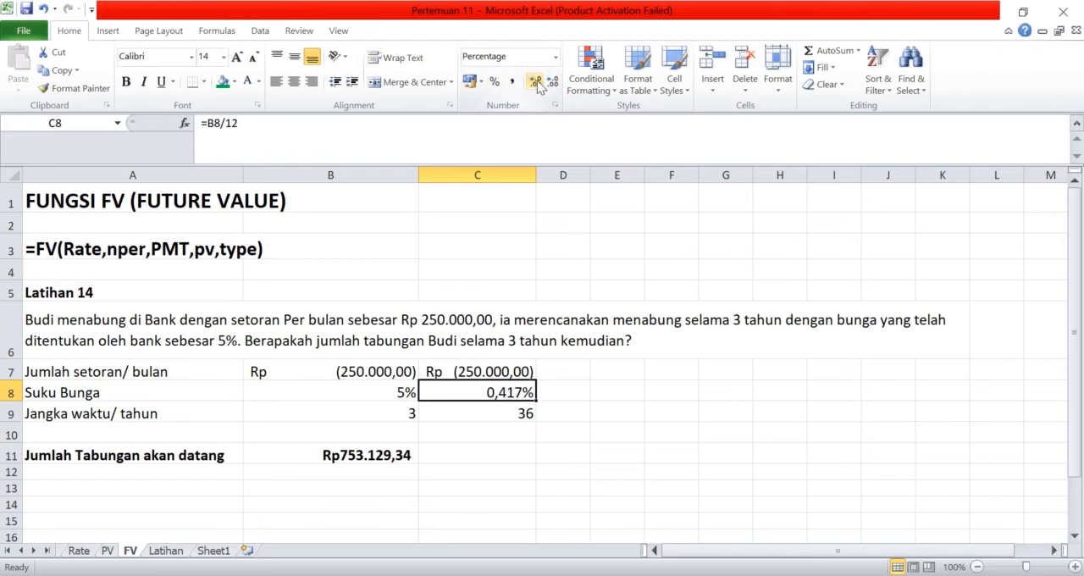
- Replace the future value formula in cell B11 with =FV(C8;C9;C7;0), using the monthly rate, term and deposit
{"action": "left_click", "coordinate": [356, 457]}
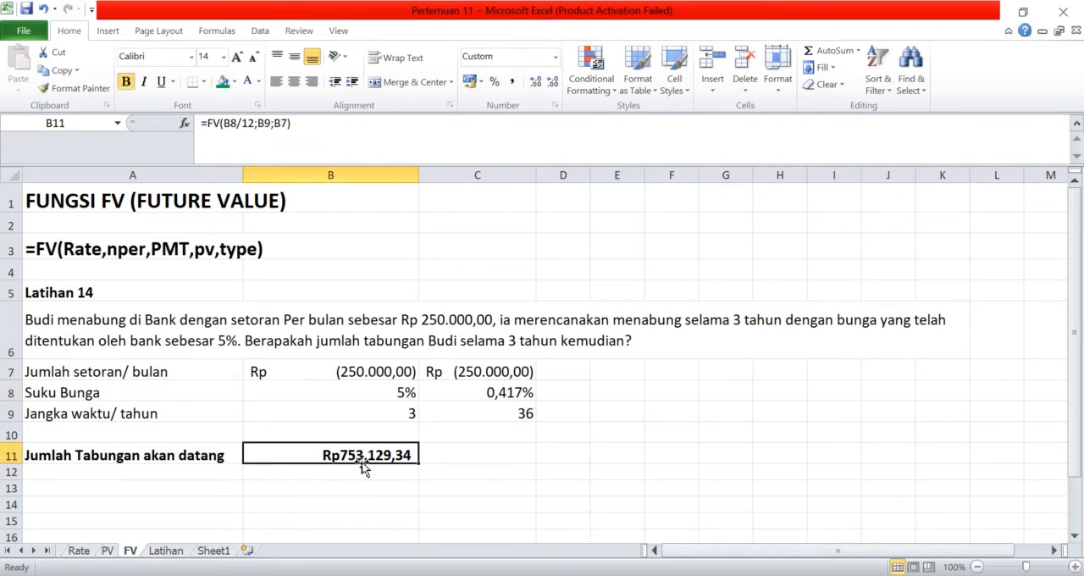
{"action": "type", "text": "="}
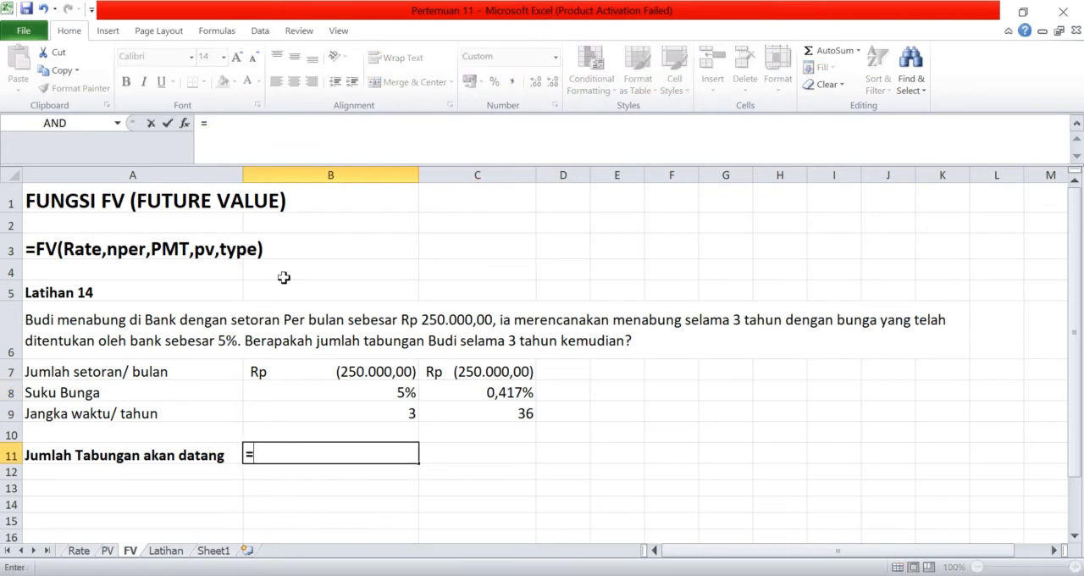
{"action": "type", "text": "Fv("}
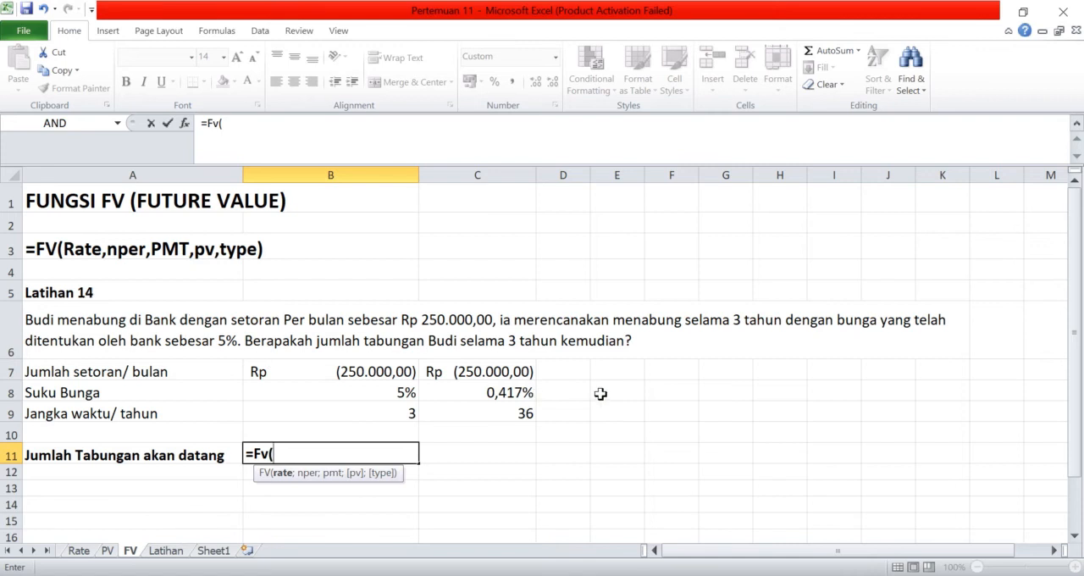
{"action": "left_click", "coordinate": [496, 396]}
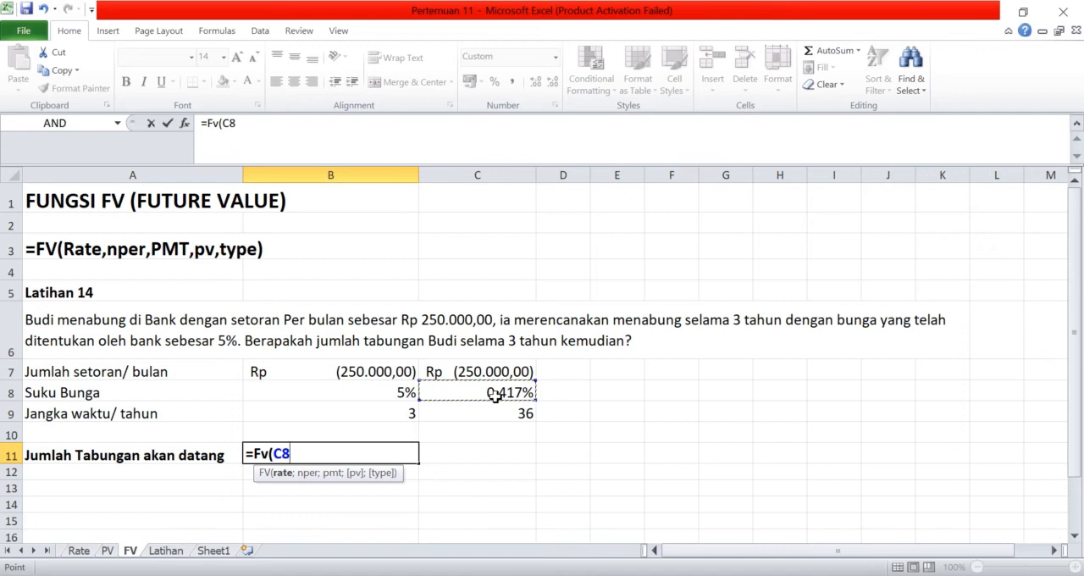
{"action": "type", "text": ";"}
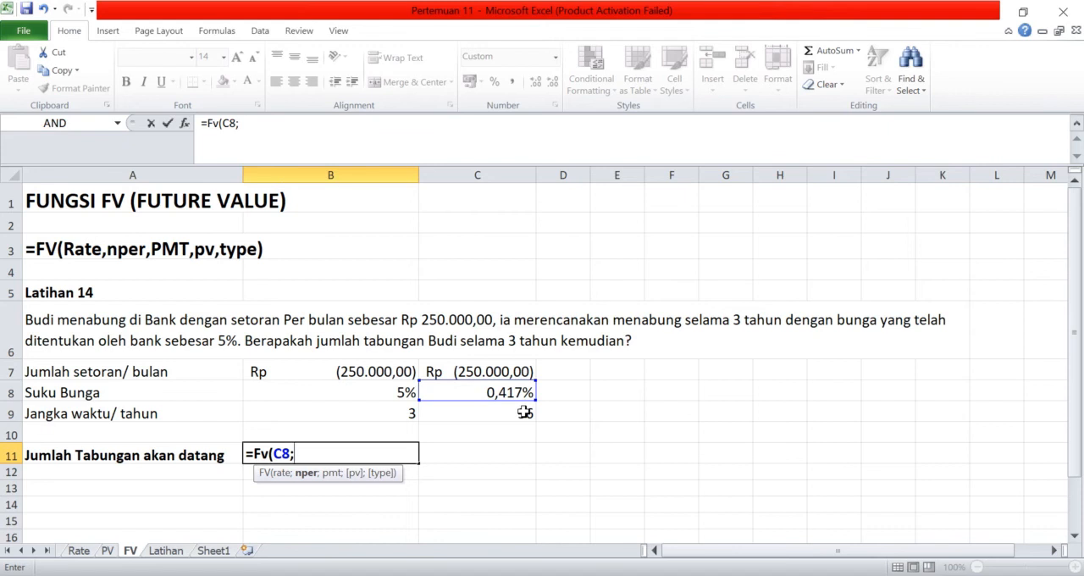
{"action": "left_click", "coordinate": [525, 412]}
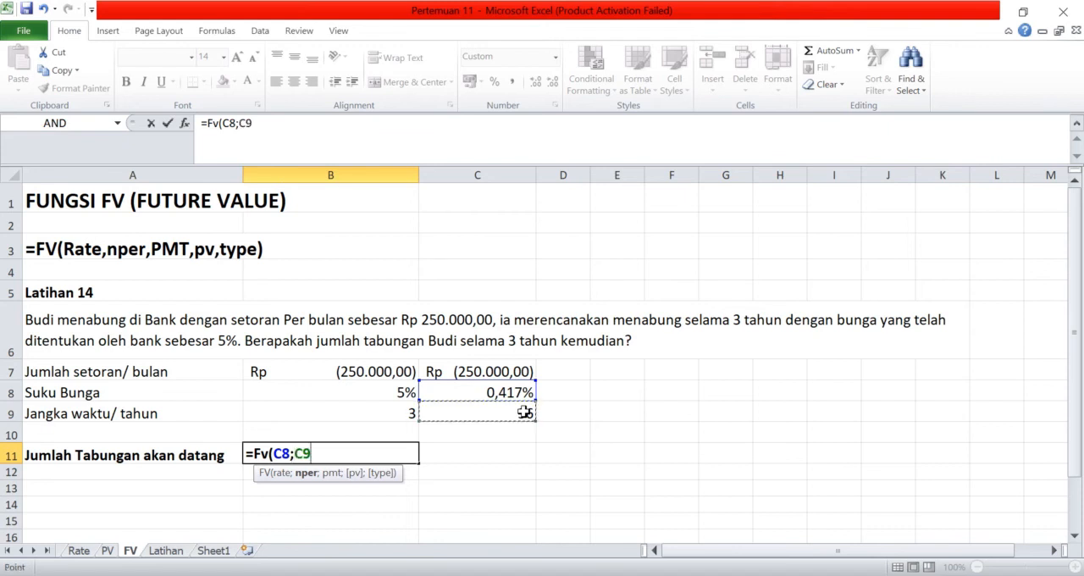
{"action": "type", "text": ";"}
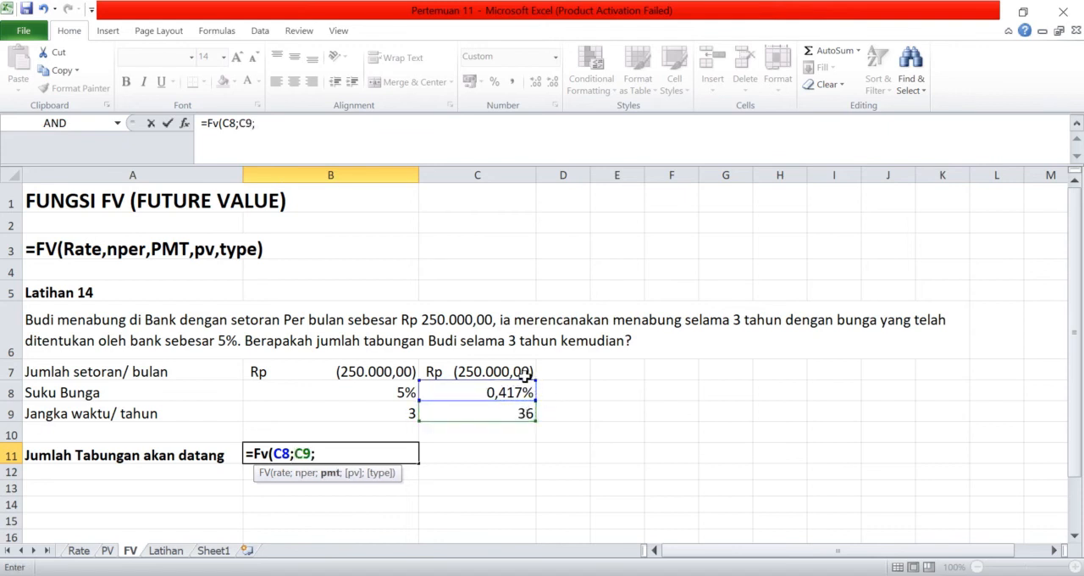
{"action": "left_click", "coordinate": [513, 369]}
{"action": "type", "text": ";0"}
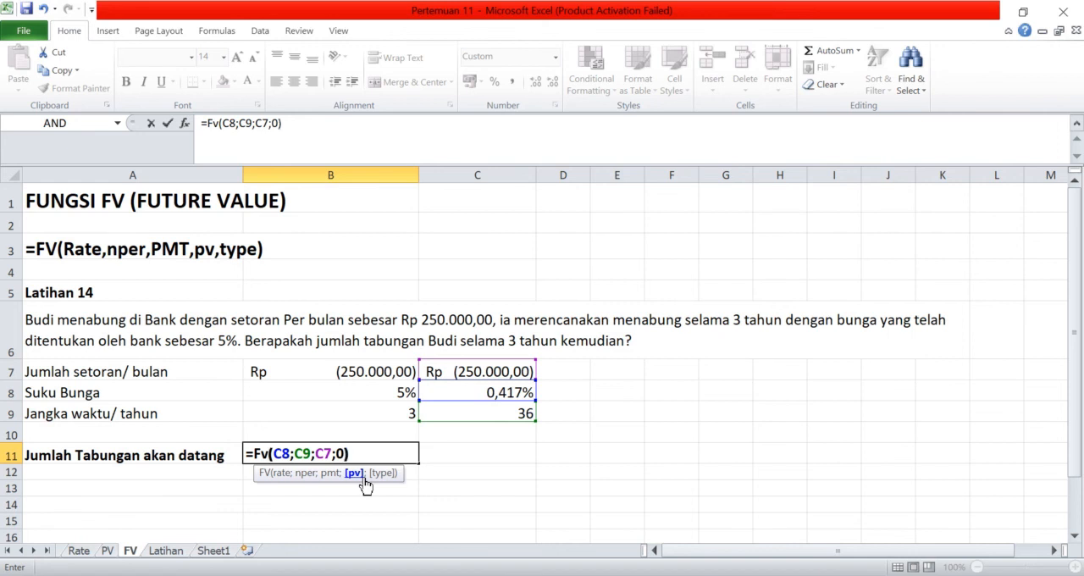
{"action": "left_click", "coordinate": [363, 477]}
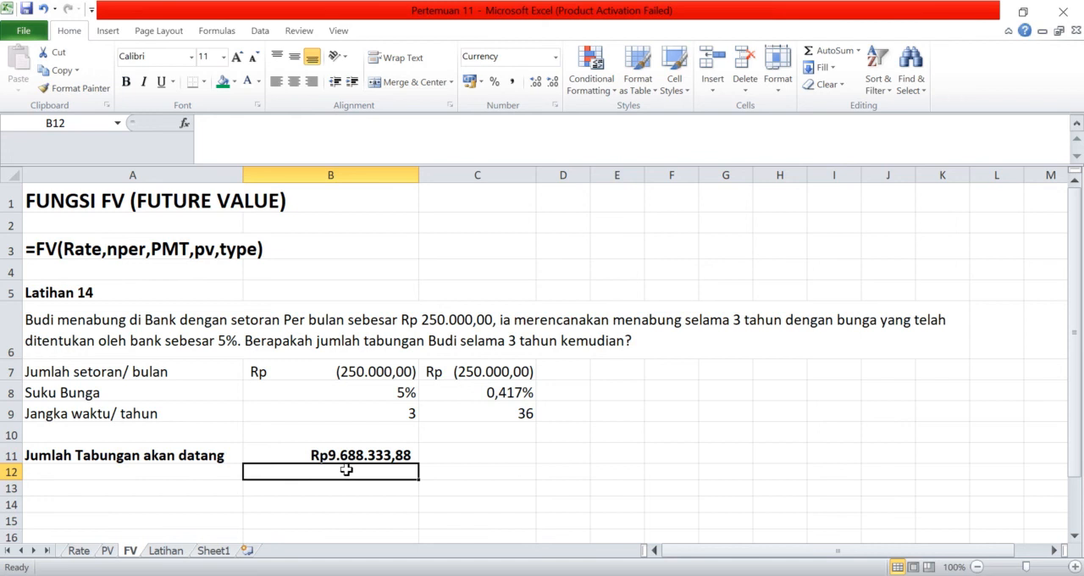
- Calculate the total deposits without interest in cell C11 with =C7*C9
{"action": "left_click", "coordinate": [474, 448]}
{"action": "type", "text": "="}
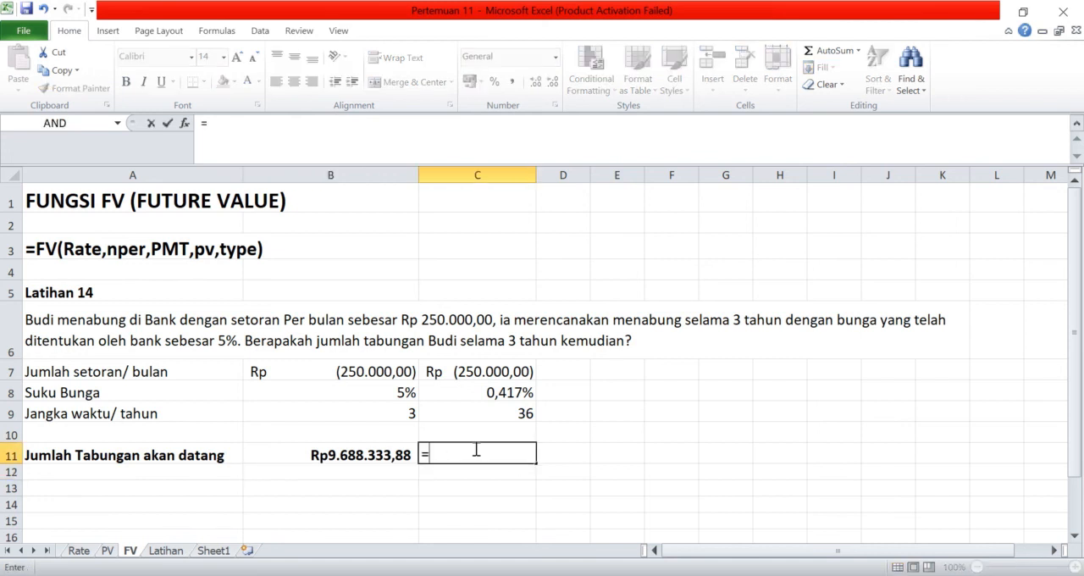
{"action": "left_click", "coordinate": [517, 370]}
{"action": "type", "text": "*"}
{"action": "left_click", "coordinate": [525, 413]}
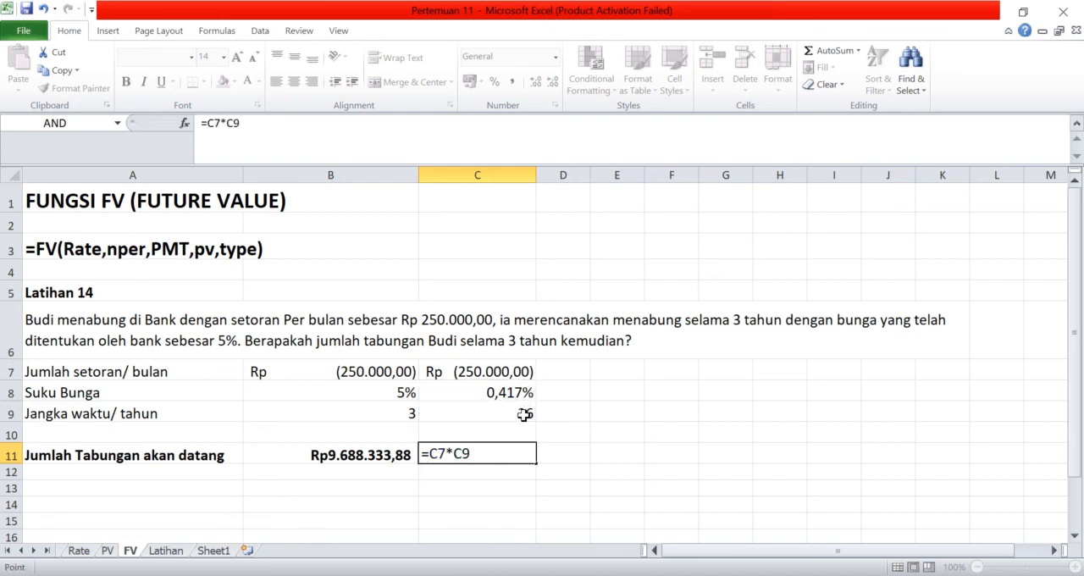
{"action": "key", "text": "Return"}
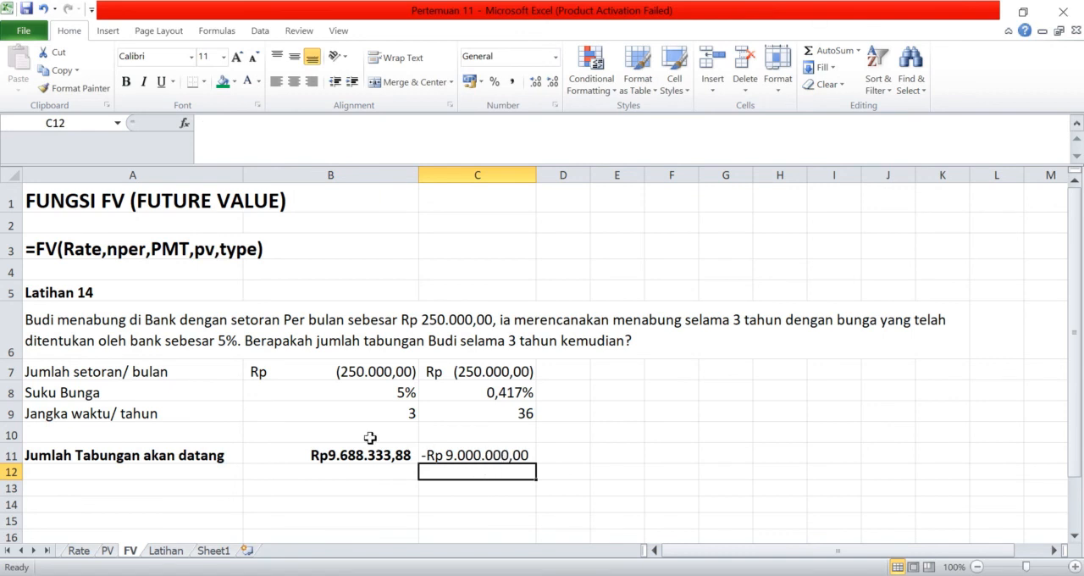